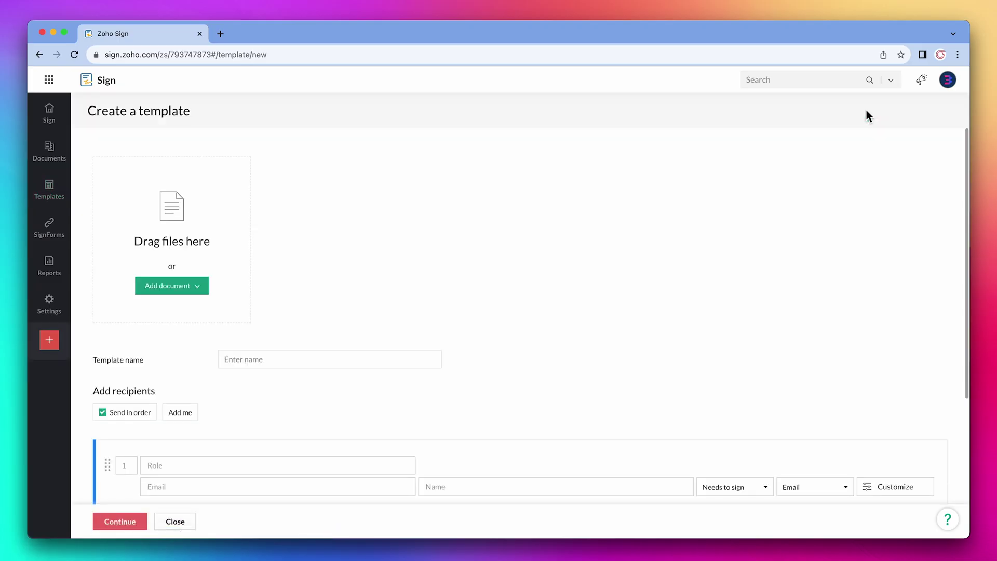
- Add Agreement.pdf from the Zoho Sign Docs folder as the template's document
{"action": "left_click", "coordinate": [202, 286]}
{"action": "left_click", "coordinate": [195, 315]}
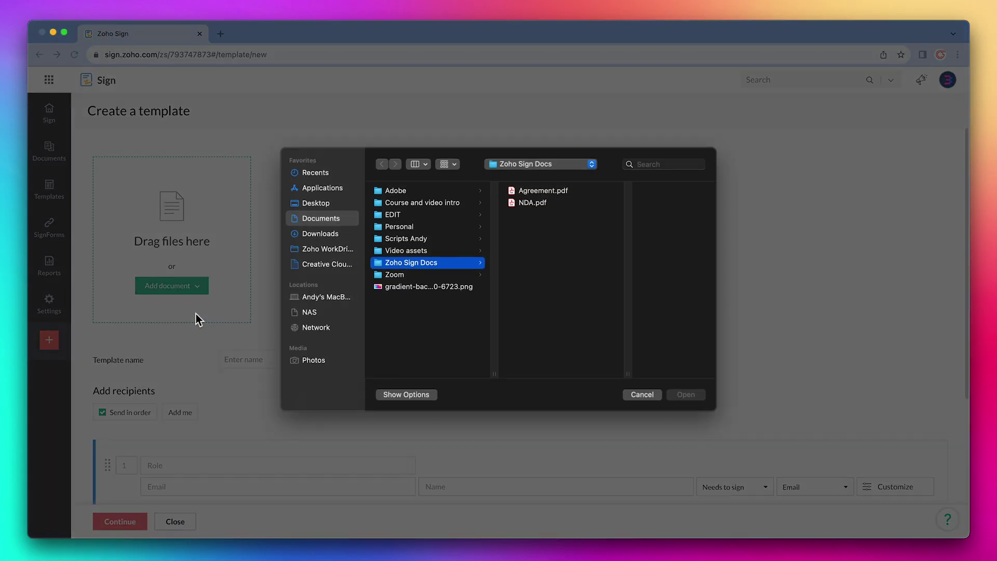
{"action": "left_click", "coordinate": [540, 191]}
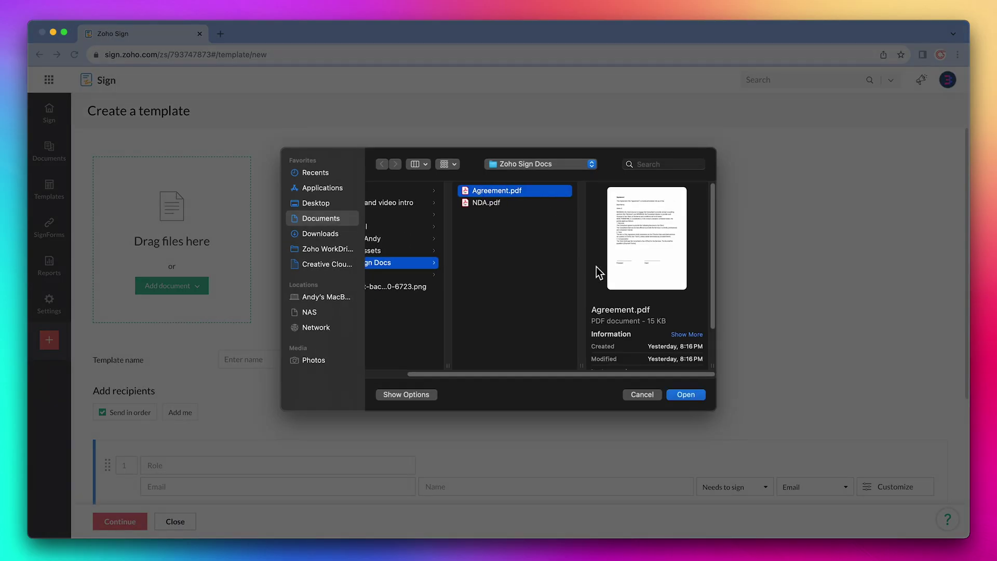
{"action": "left_click", "coordinate": [685, 394]}
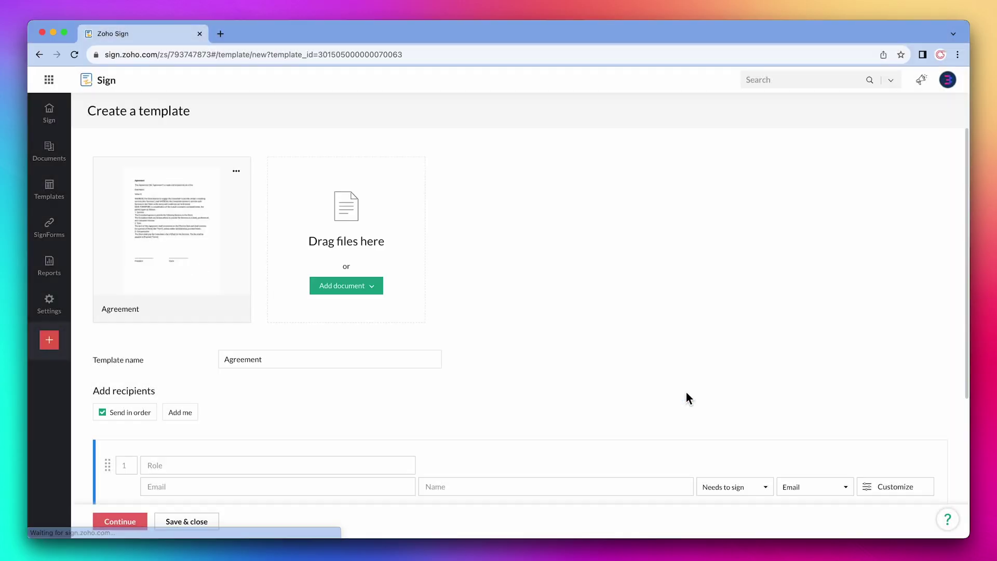
- Give the first recipient the role Client, and add yourself as second recipient with the role President
{"action": "scroll", "coordinate": [686, 393], "scroll_direction": "down", "scroll_amount": 5}
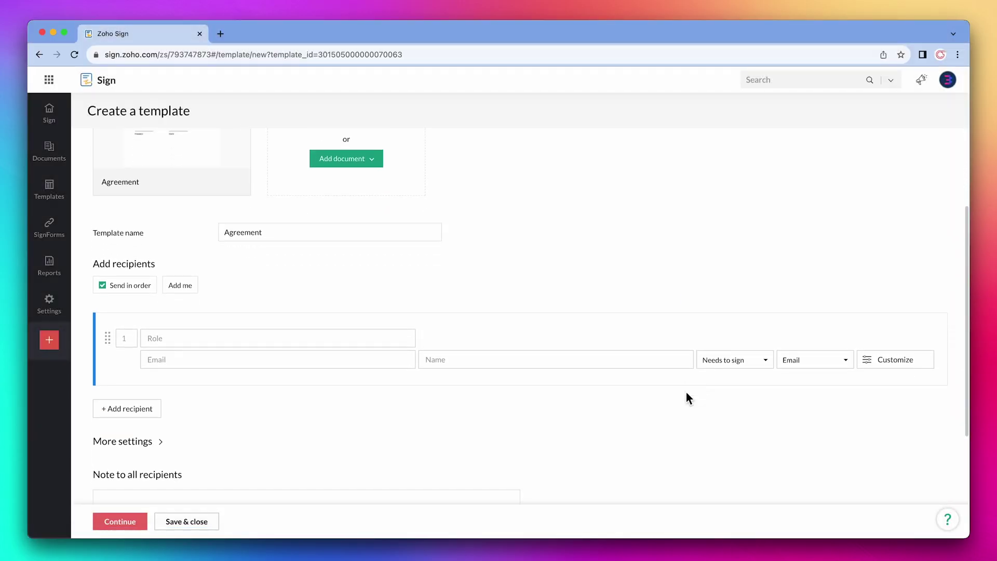
{"action": "scroll", "coordinate": [686, 398], "scroll_direction": "down", "scroll_amount": 3}
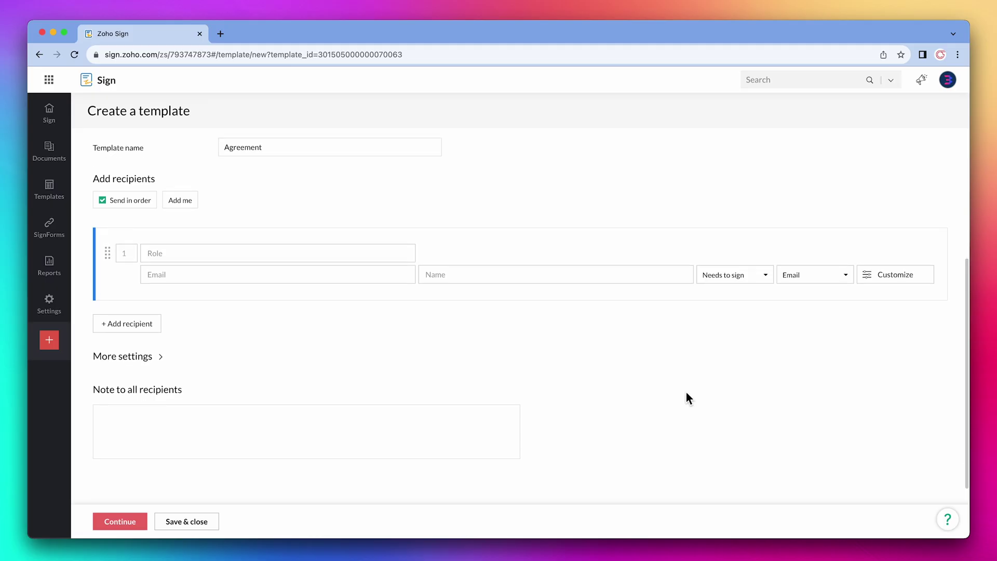
{"action": "left_click", "coordinate": [352, 259]}
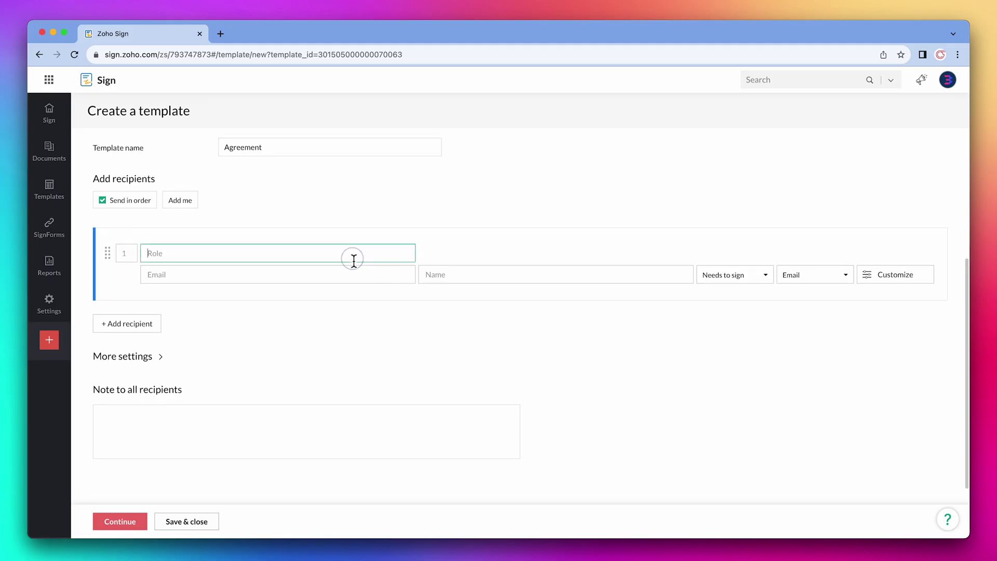
{"action": "type", "text": "Client"}
{"action": "left_click", "coordinate": [191, 200]}
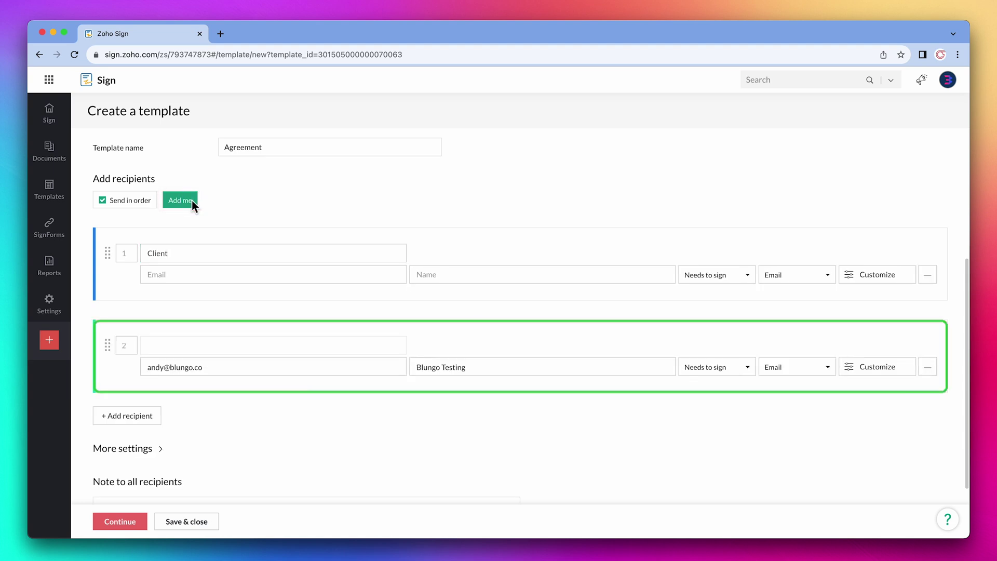
{"action": "left_click", "coordinate": [198, 344]}
{"action": "type", "text": "President"}
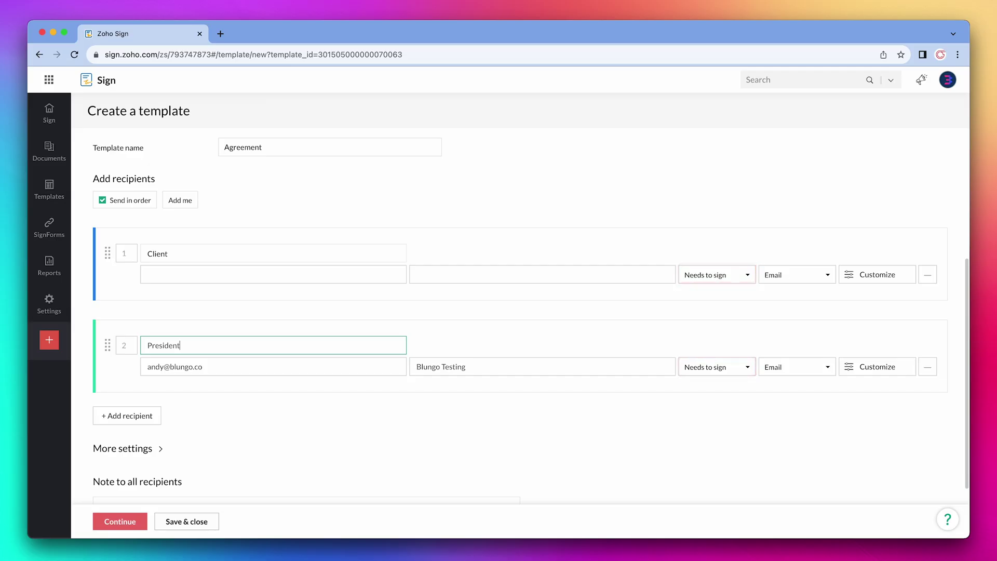
- Set the template's document type to Contract in the additional settings and continue to the field editor
{"action": "scroll", "coordinate": [519, 312], "scroll_direction": "down", "scroll_amount": 3}
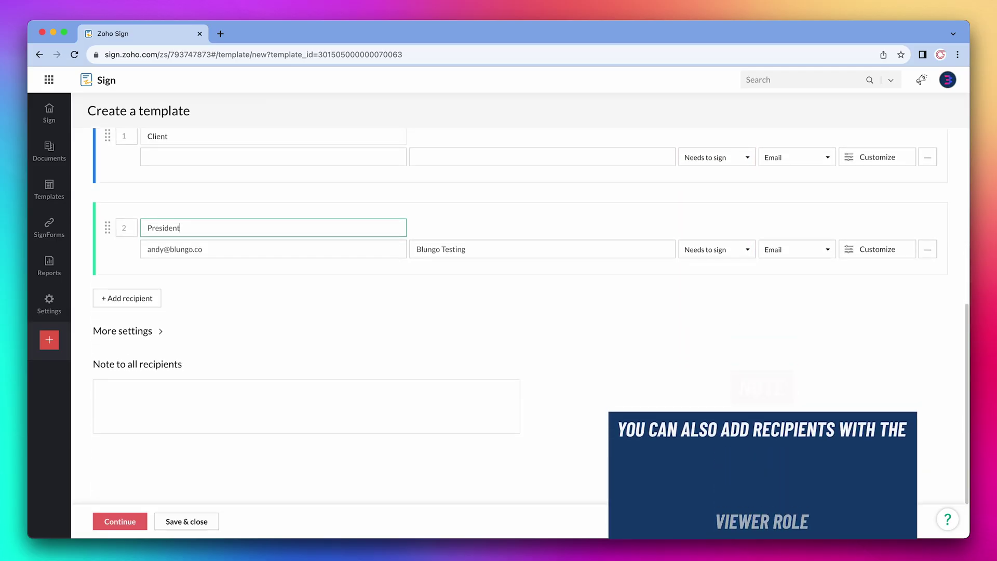
{"action": "left_click", "coordinate": [152, 332]}
{"action": "scroll", "coordinate": [153, 335], "scroll_direction": "down", "scroll_amount": 1}
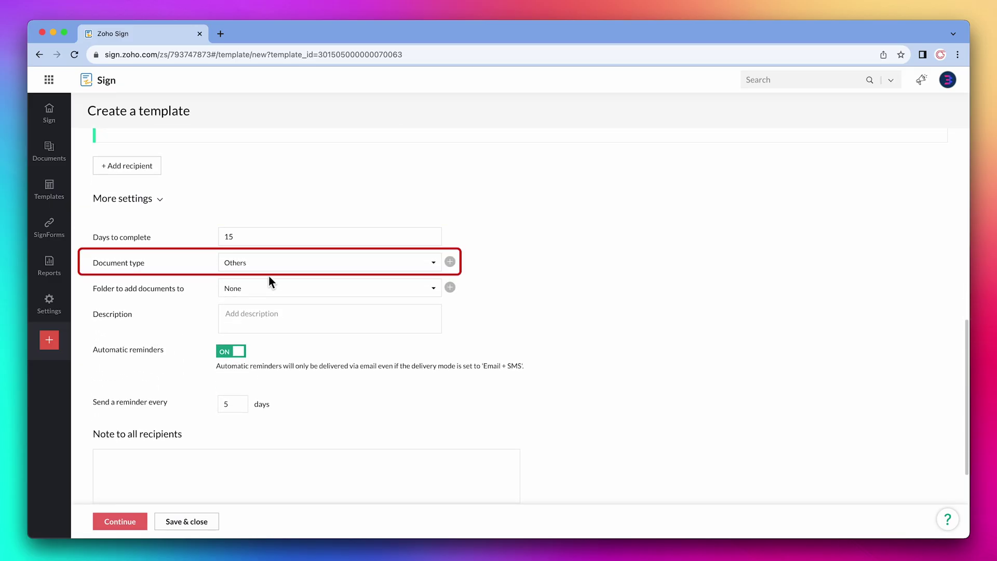
{"action": "left_click", "coordinate": [280, 265]}
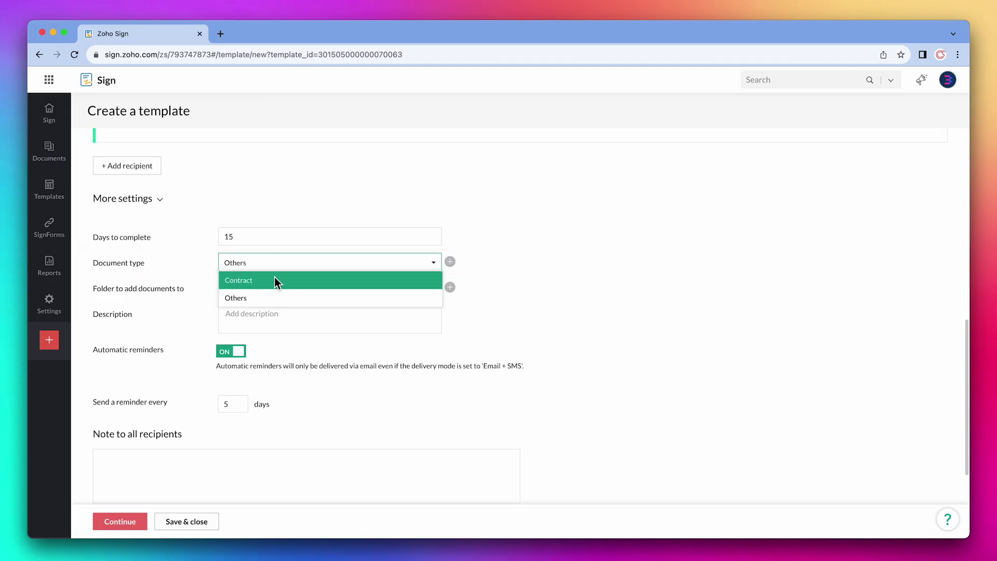
{"action": "left_click", "coordinate": [274, 277]}
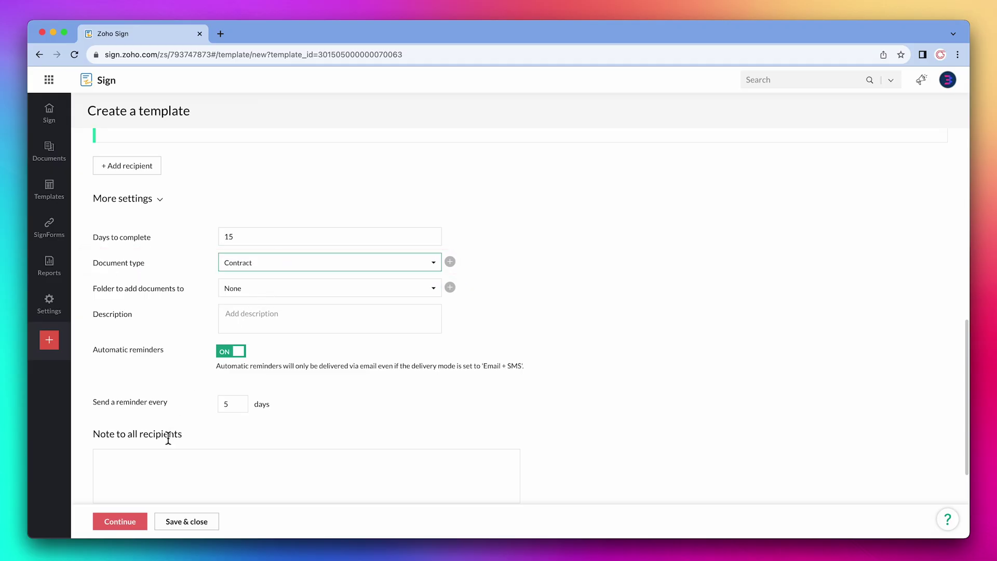
{"action": "left_click", "coordinate": [133, 518]}
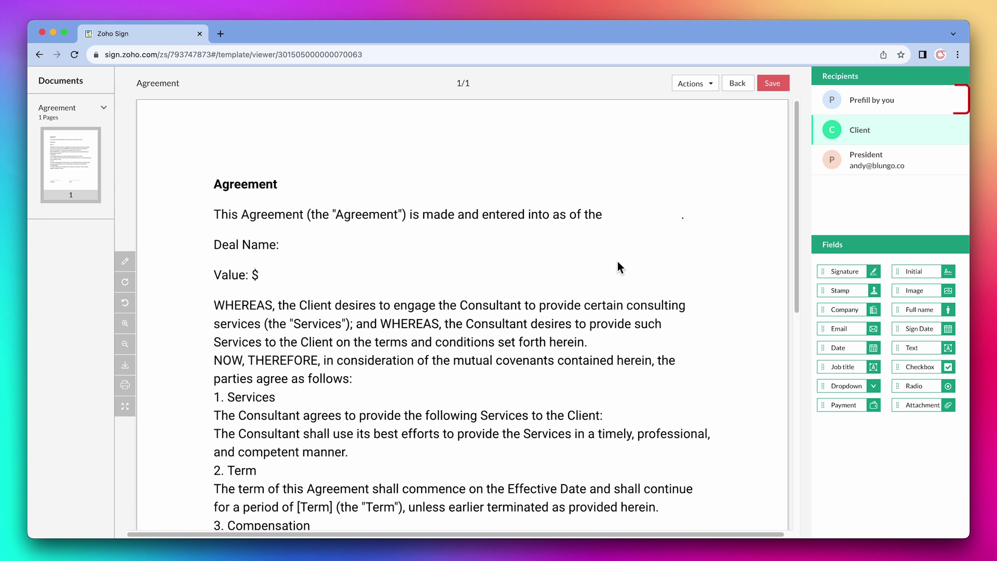
- Place a text field prefilled by you after "entered into as of the" and label it Date
{"action": "left_click", "coordinate": [845, 107]}
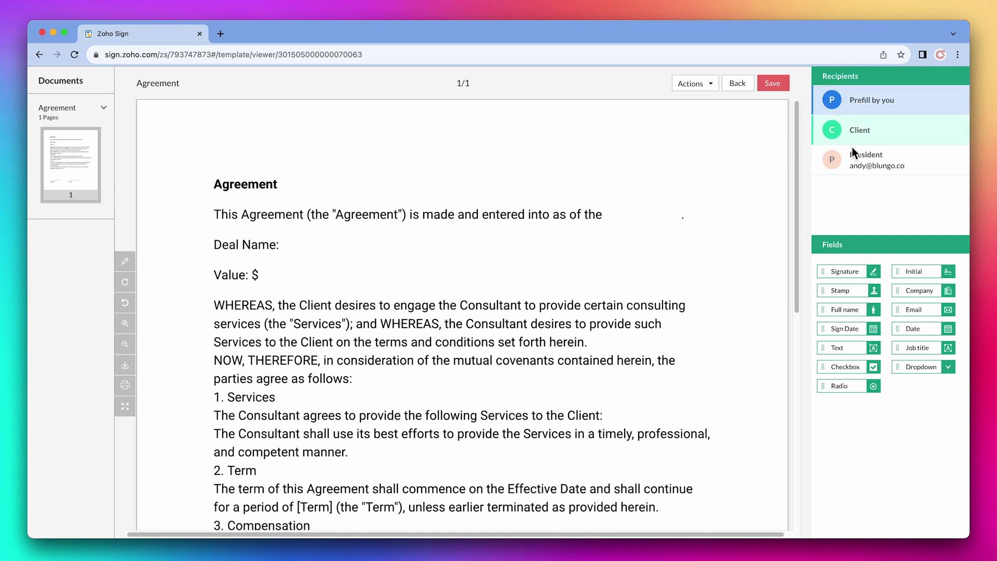
{"action": "left_click_drag", "start_coordinate": [870, 347], "coordinate": [685, 216]}
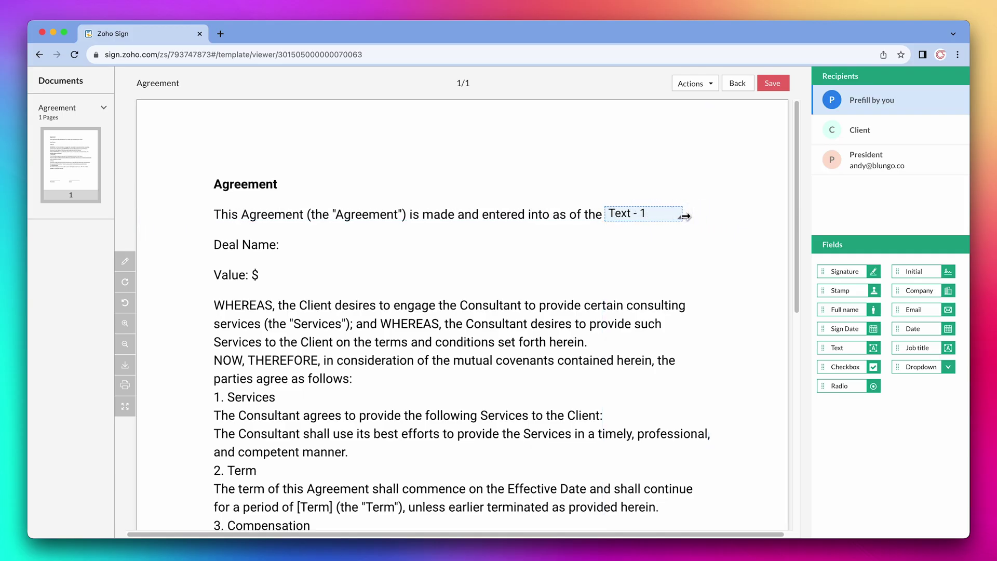
{"action": "left_click", "coordinate": [668, 215]}
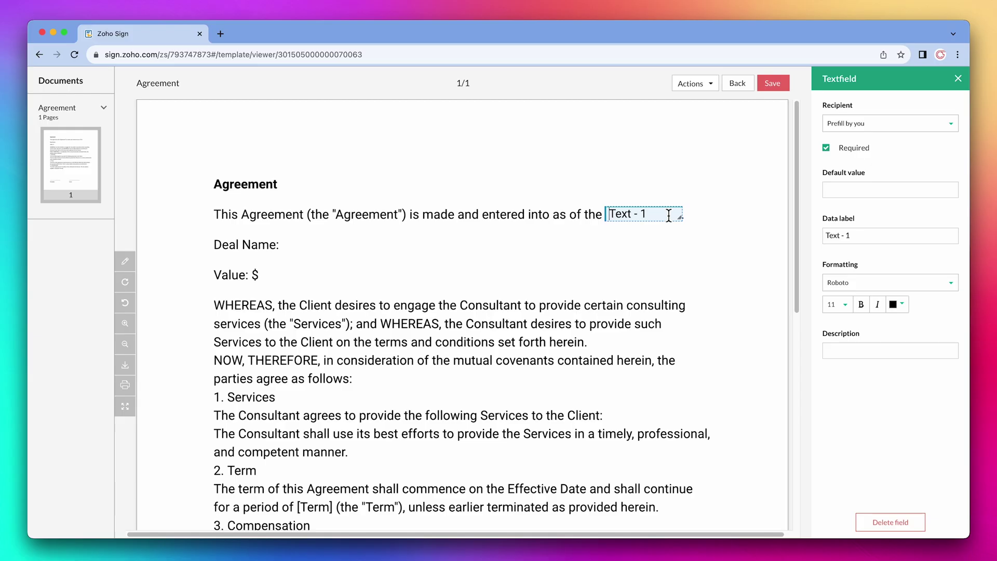
{"action": "left_click", "coordinate": [831, 237]}
{"action": "triple_click", "coordinate": [831, 237]}
{"action": "type", "text": "Date"}
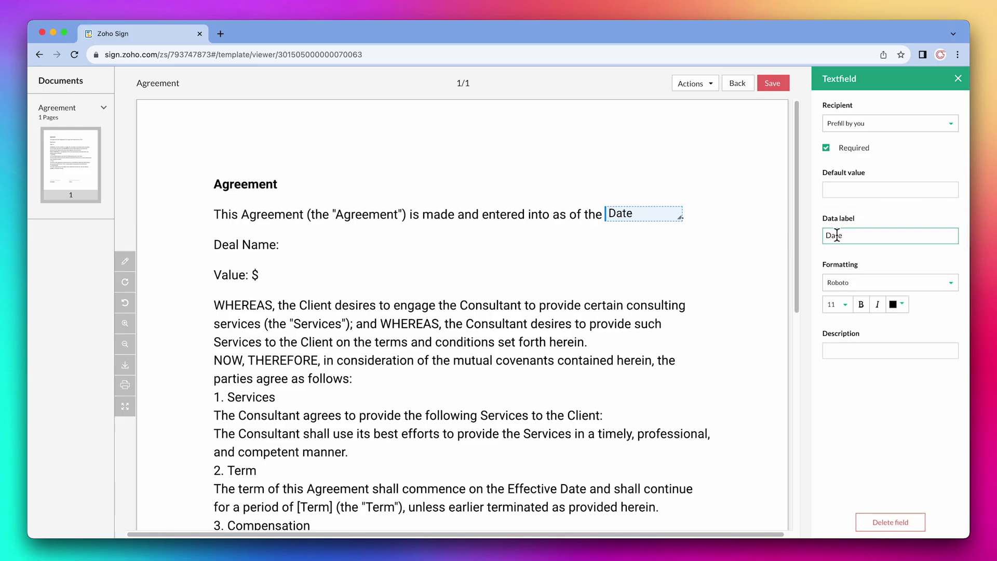
{"action": "left_click", "coordinate": [958, 78]}
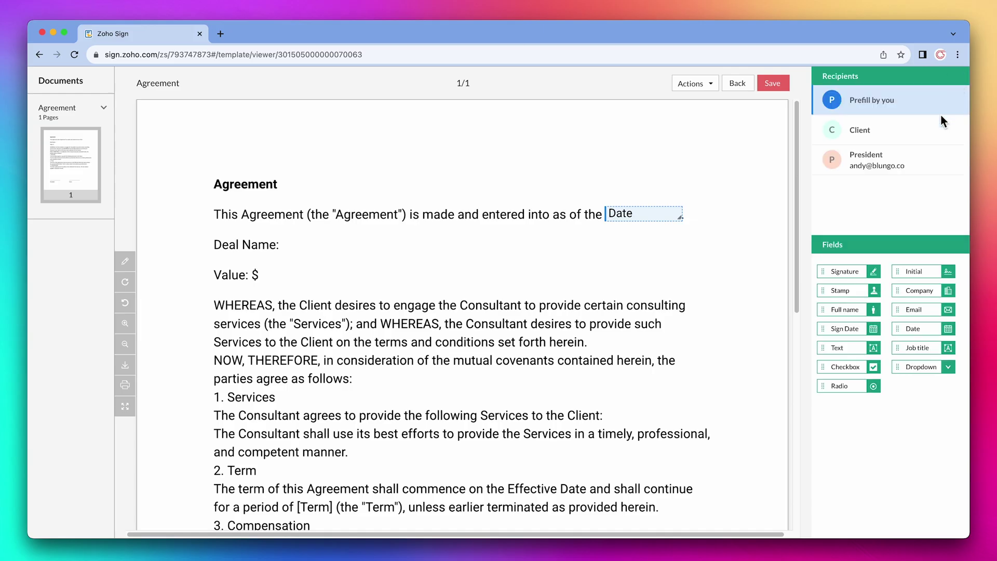
- Place a prefill text field after "Deal Name:", widen it, and label it Deal Name
{"action": "left_click_drag", "start_coordinate": [837, 346], "coordinate": [295, 244]}
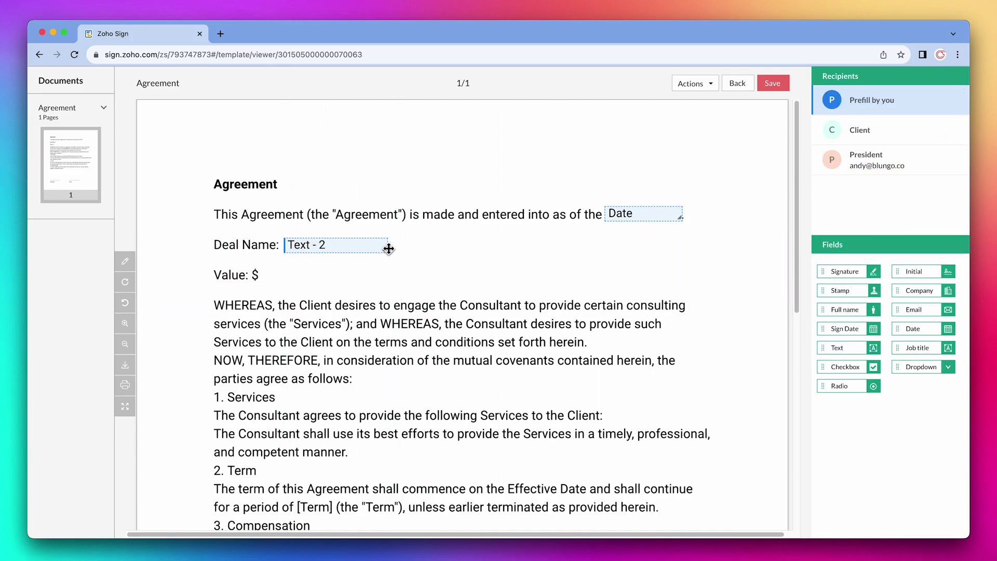
{"action": "left_click_drag", "start_coordinate": [389, 249], "coordinate": [464, 249]}
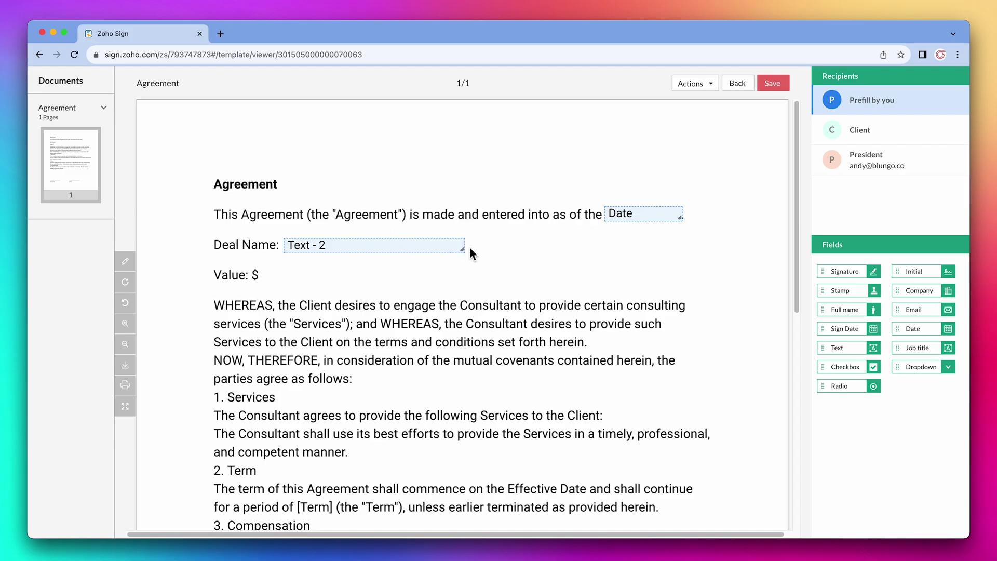
{"action": "left_click", "coordinate": [430, 248]}
{"action": "double_click", "coordinate": [850, 236]}
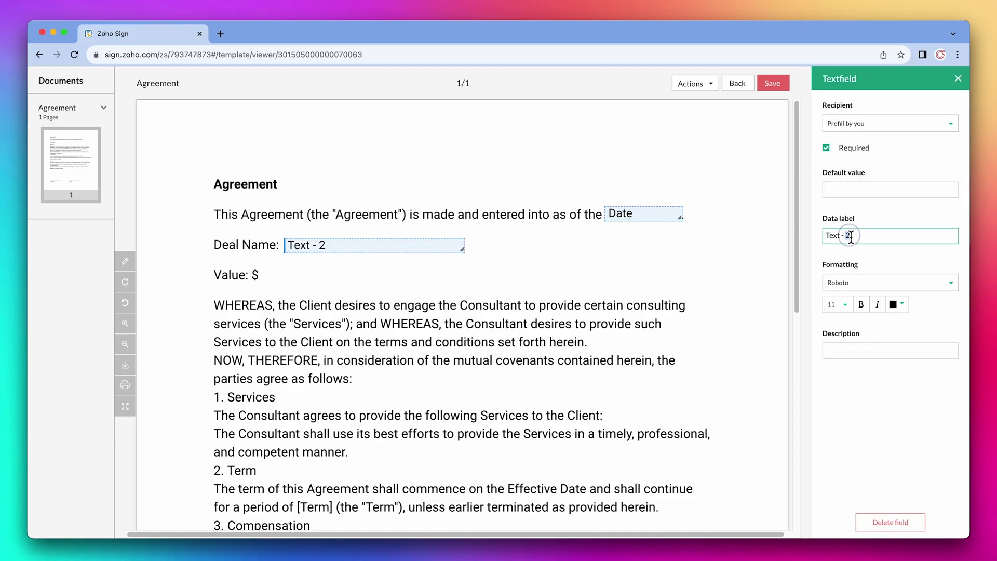
{"action": "triple_click", "coordinate": [850, 236]}
{"action": "type", "text": "Deal Name"}
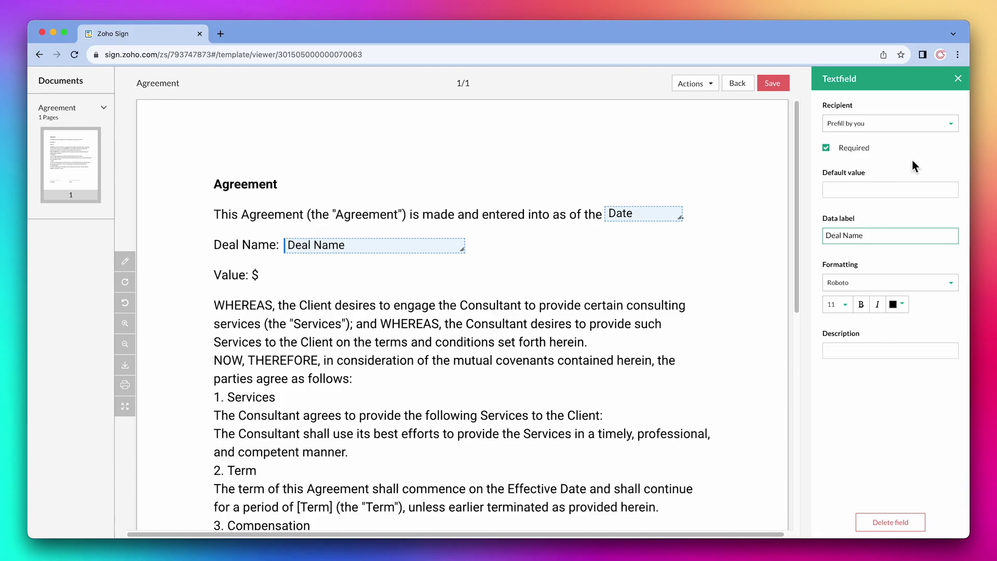
{"action": "left_click", "coordinate": [957, 78]}
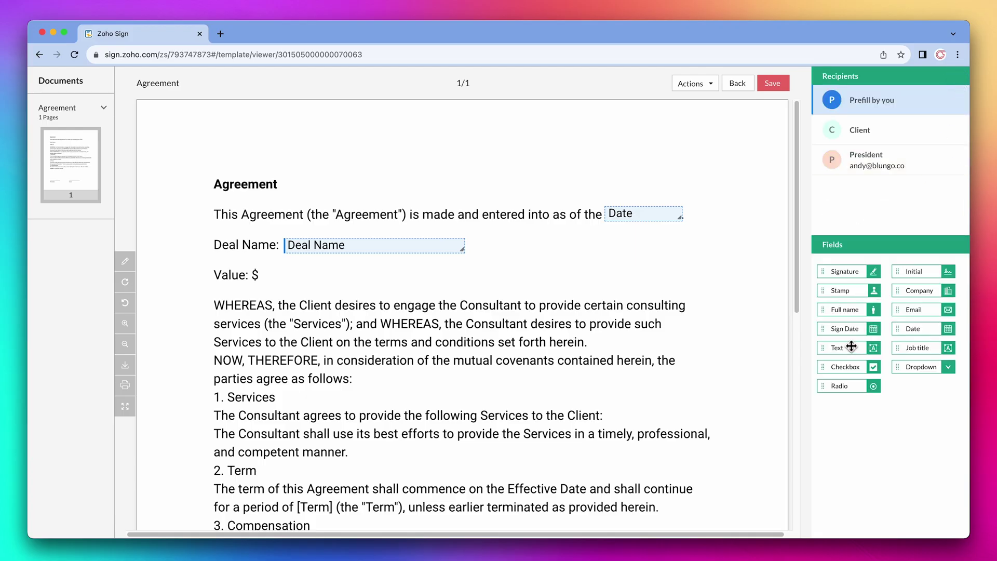
- Place a prefill text field after "Value: $" and label it Amount
{"action": "left_click_drag", "start_coordinate": [851, 346], "coordinate": [296, 276]}
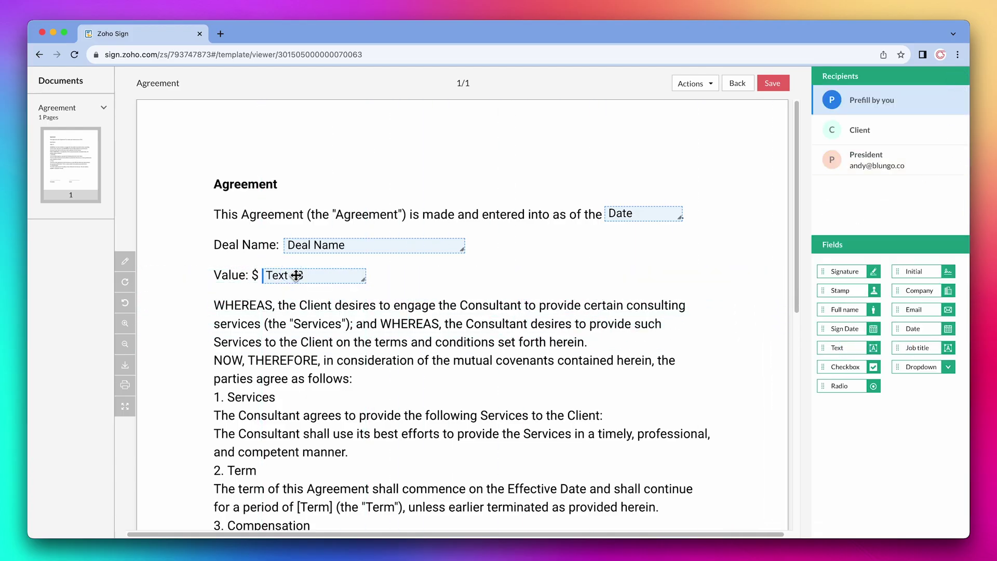
{"action": "left_click", "coordinate": [327, 276]}
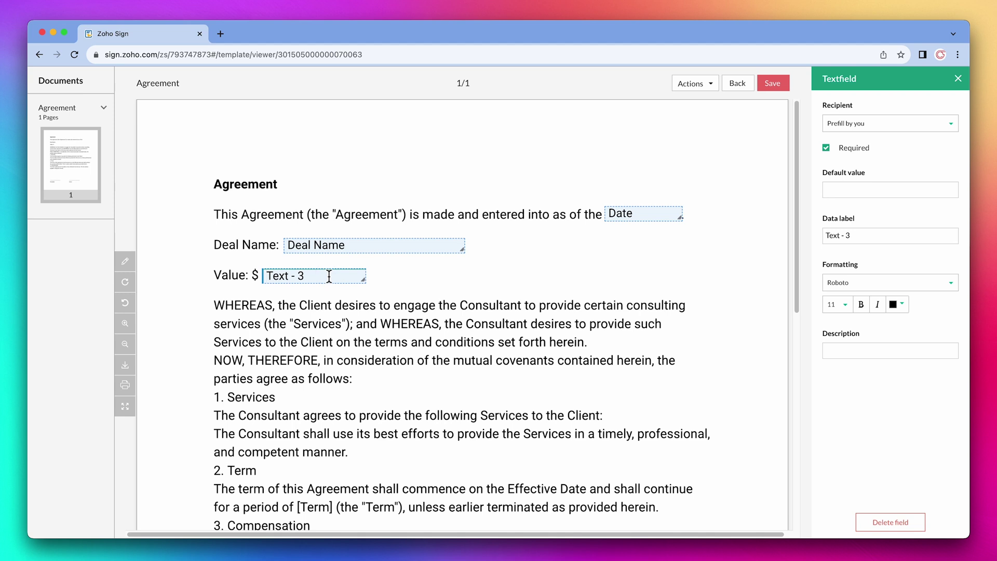
{"action": "left_click", "coordinate": [851, 235]}
{"action": "key", "text": "super+a"}
{"action": "type", "text": "Amount"}
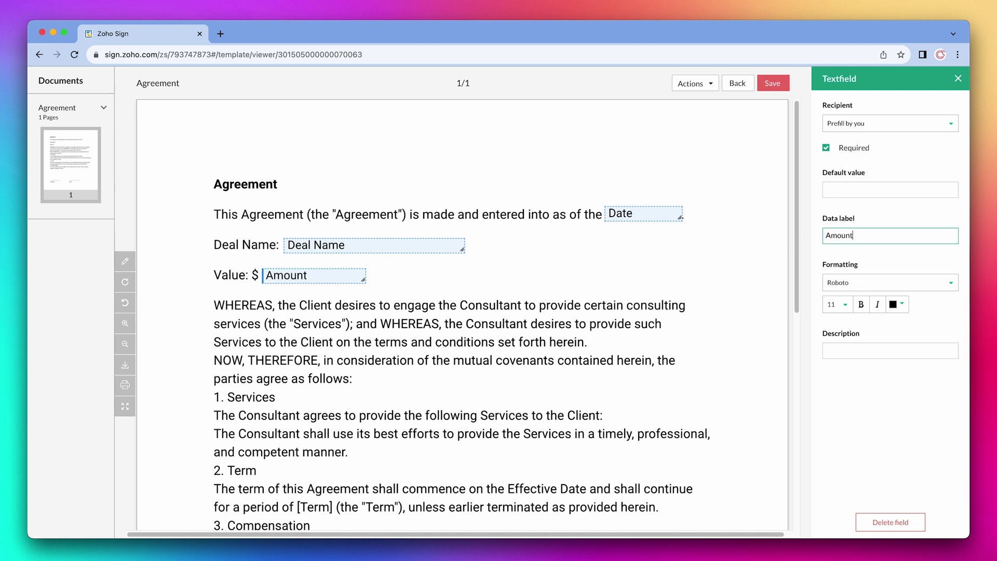
{"action": "left_click", "coordinate": [958, 80]}
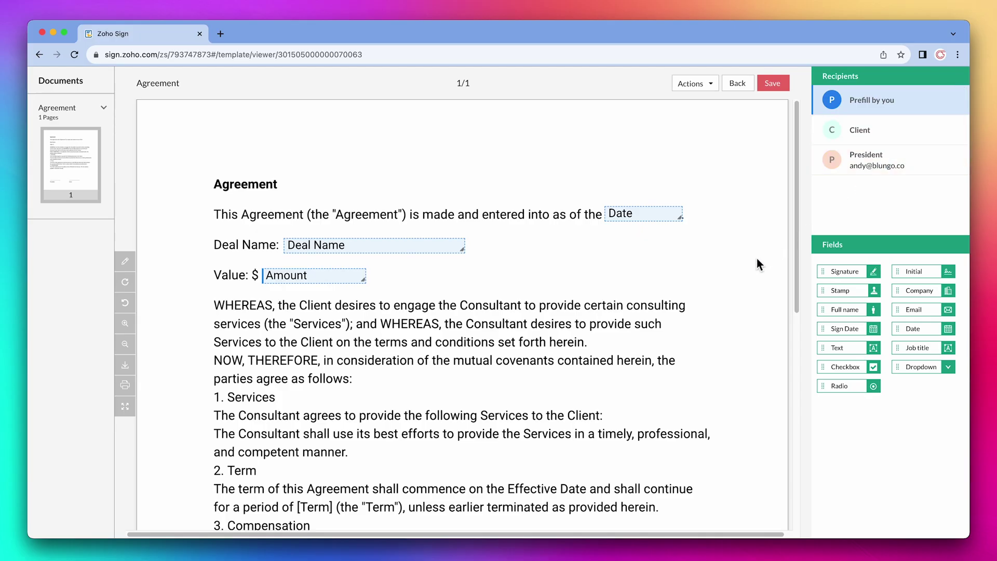
- Place a signature field for the Client above the Client line and one for the President above the President line
{"action": "scroll", "coordinate": [756, 257], "scroll_direction": "down", "scroll_amount": 10}
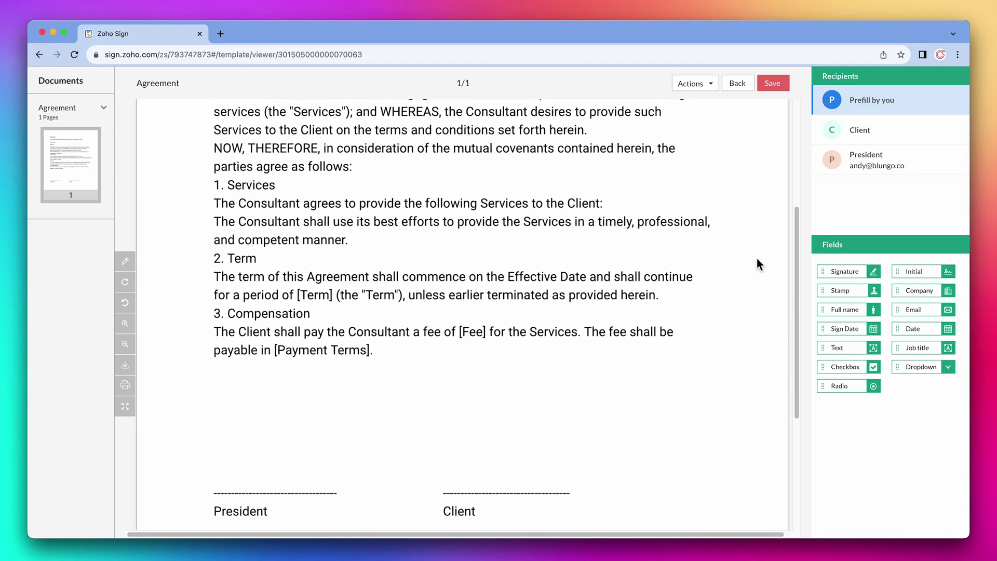
{"action": "scroll", "coordinate": [757, 259], "scroll_direction": "down", "scroll_amount": 2}
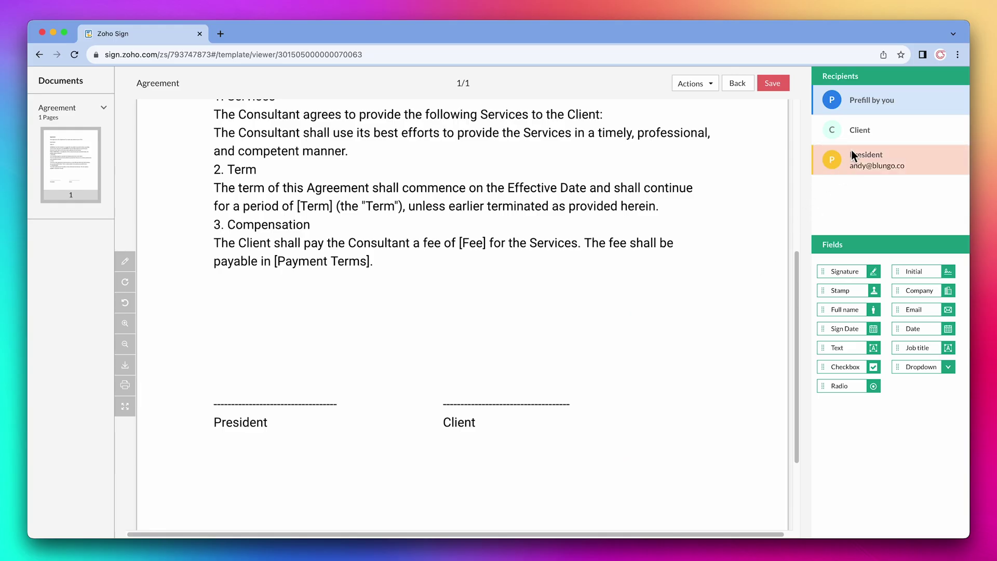
{"action": "left_click", "coordinate": [863, 136]}
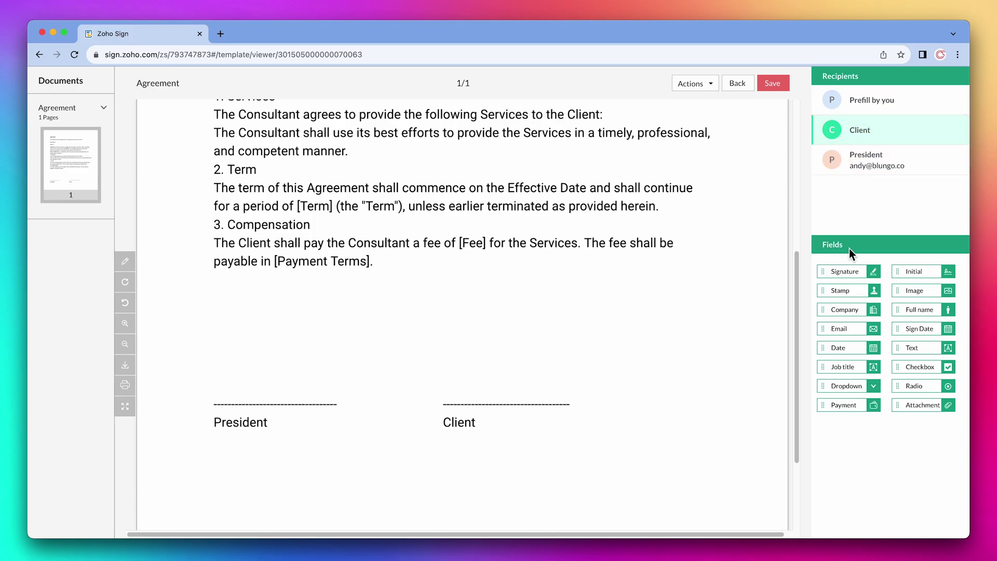
{"action": "left_click_drag", "start_coordinate": [850, 271], "coordinate": [476, 385]}
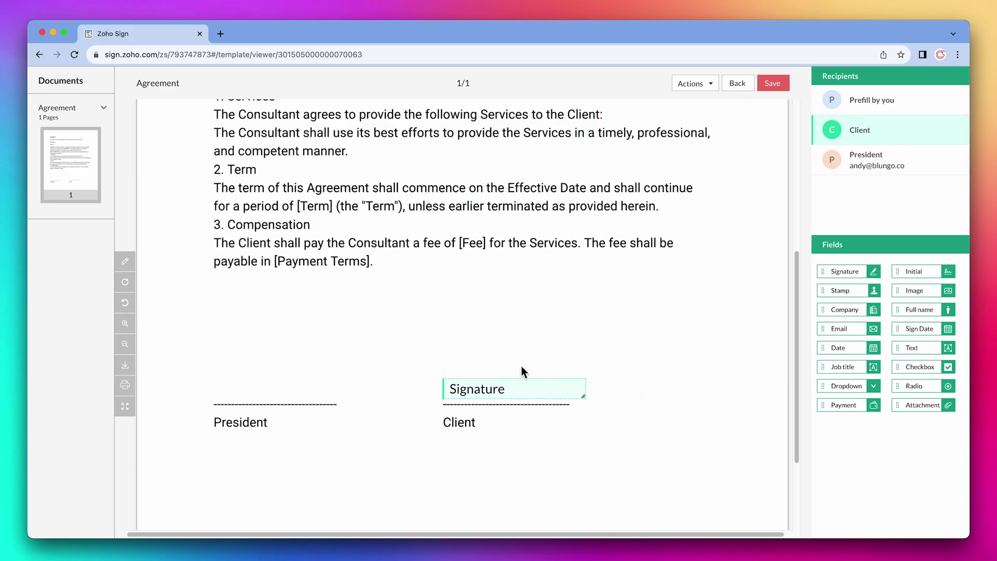
{"action": "left_click", "coordinate": [851, 169]}
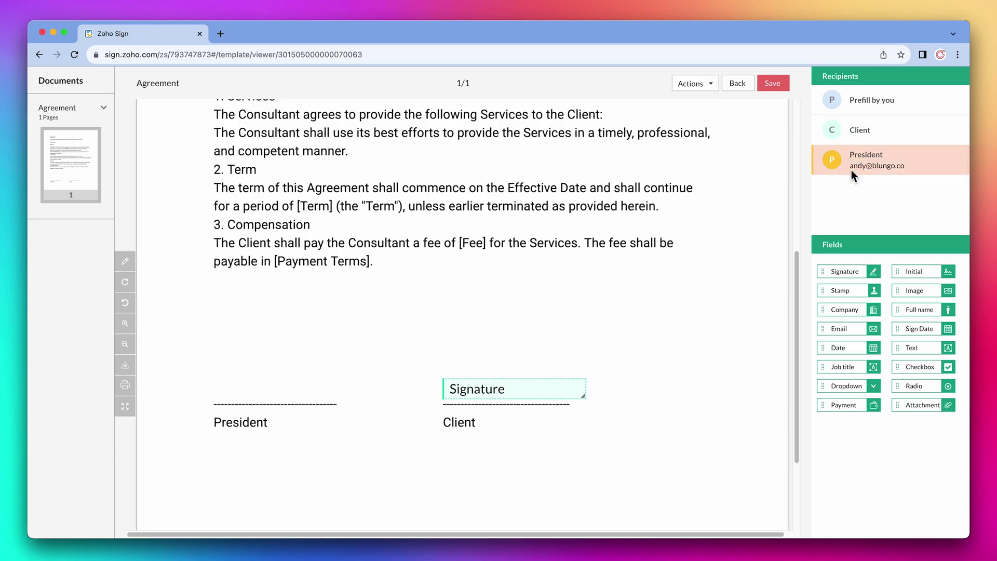
{"action": "mouse_move", "coordinate": [845, 270]}
{"action": "left_mouse_down"}
{"action": "mouse_move", "coordinate": [414, 332]}
{"action": "mouse_move", "coordinate": [242, 386]}
{"action": "left_mouse_up"}
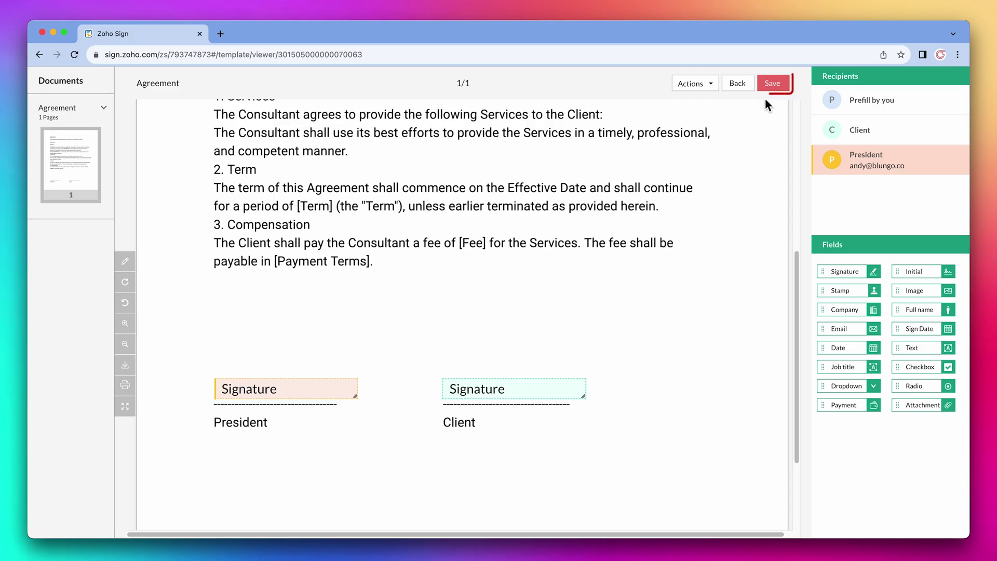
- Save the Agreement template and open the Sign home page
{"action": "left_click", "coordinate": [773, 85]}
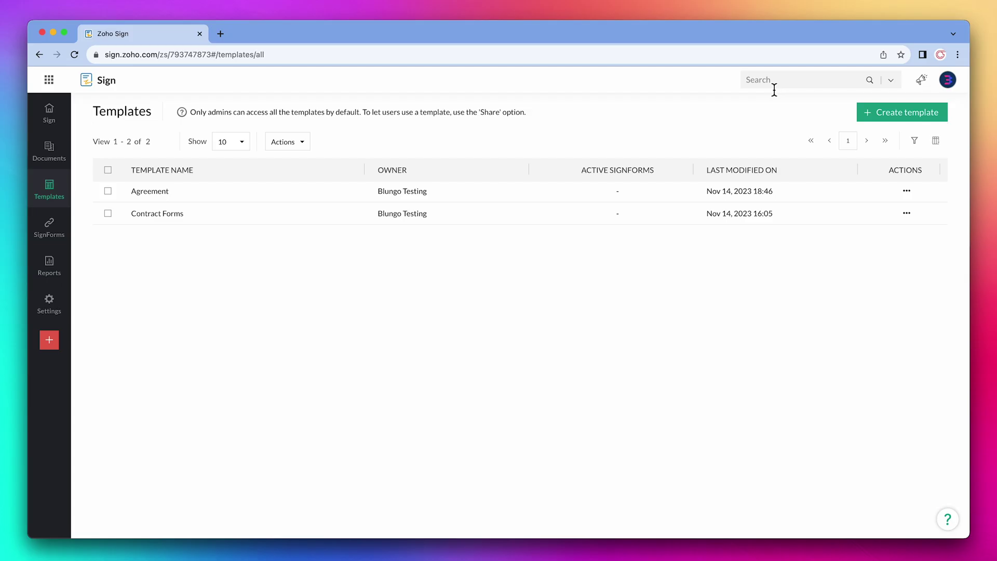
{"action": "left_click", "coordinate": [49, 115]}
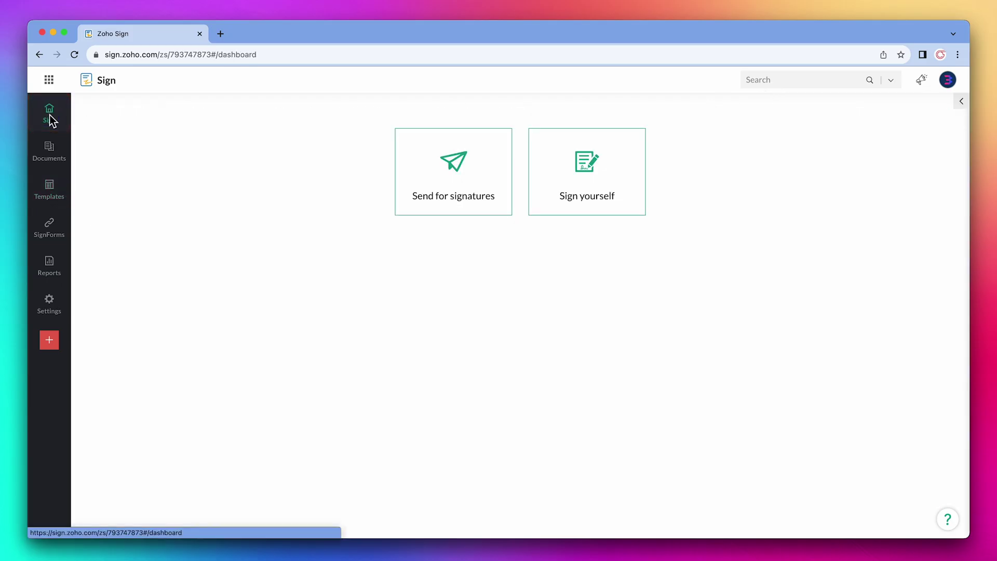
- Start a send-for-signatures request and add the Agreement template as its document
{"action": "left_click", "coordinate": [408, 167]}
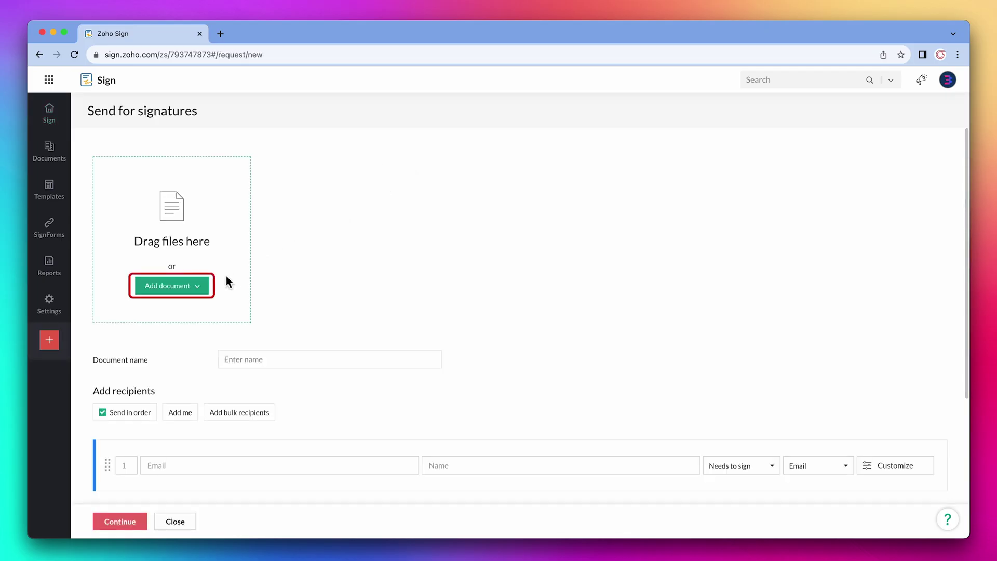
{"action": "left_click", "coordinate": [203, 285]}
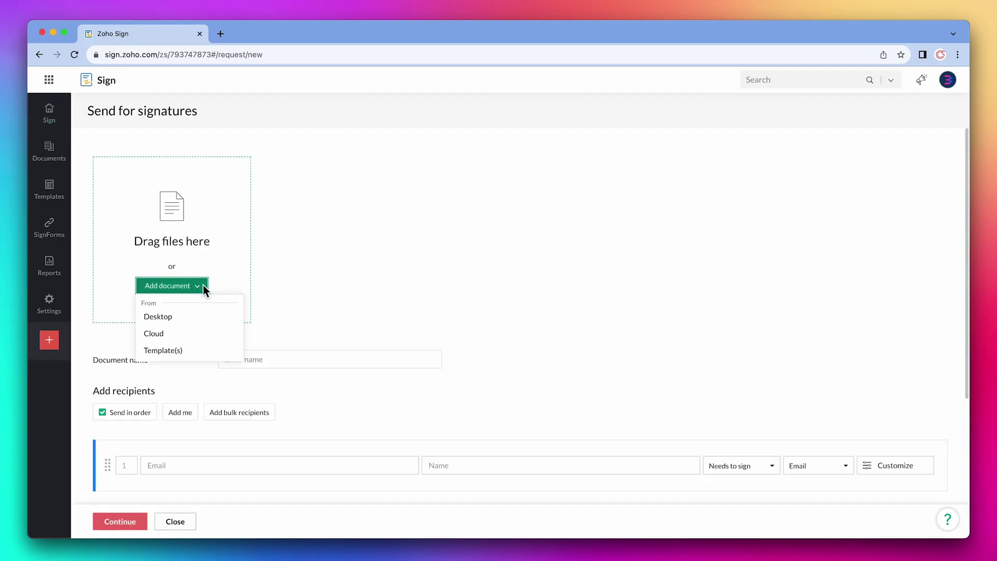
{"action": "left_click", "coordinate": [183, 348]}
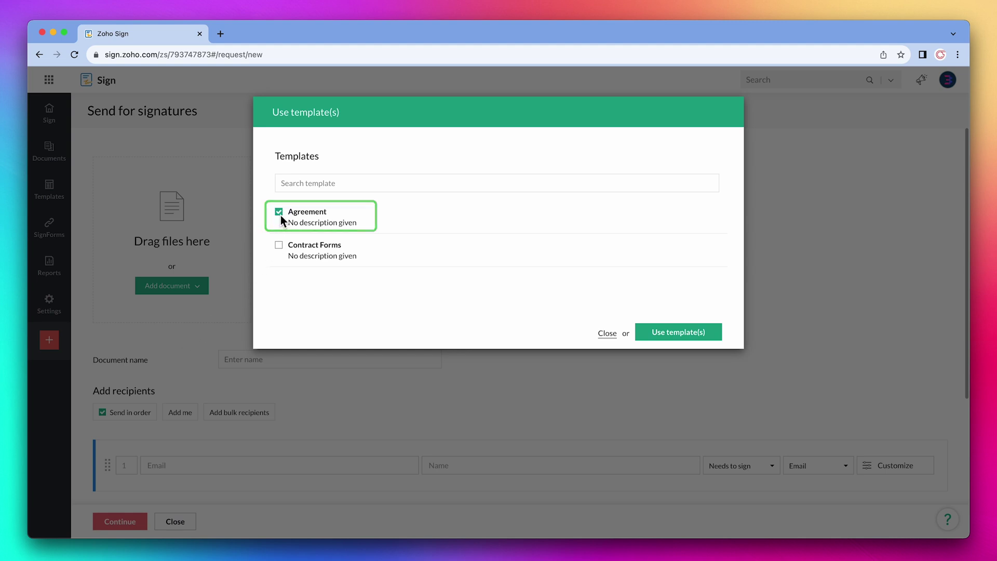
{"action": "left_click", "coordinate": [671, 333]}
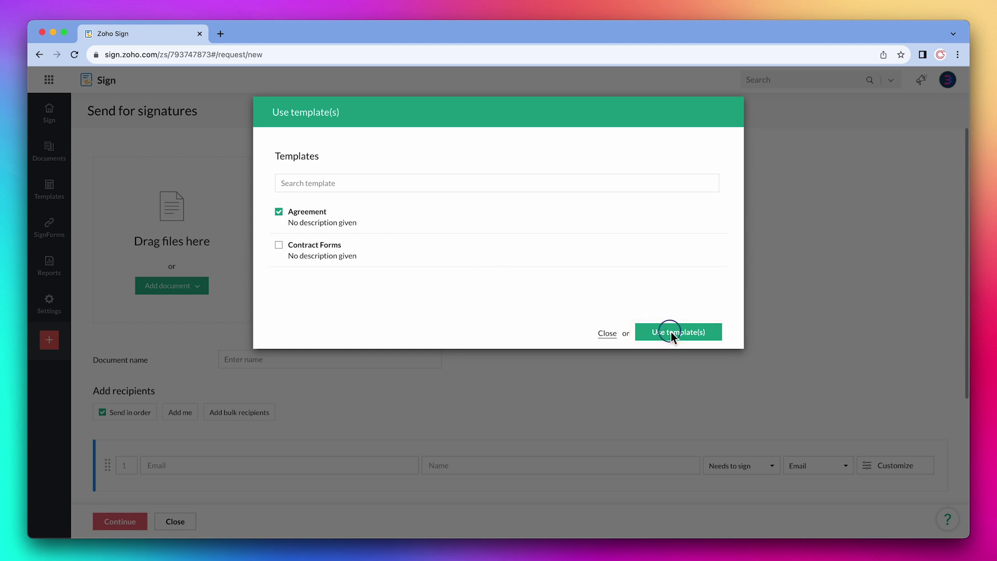
- Replace the first recipient's placeholder with the first saved contact matching "Test" and continue to the document's fields
{"action": "scroll", "coordinate": [671, 333], "scroll_direction": "down", "scroll_amount": 4}
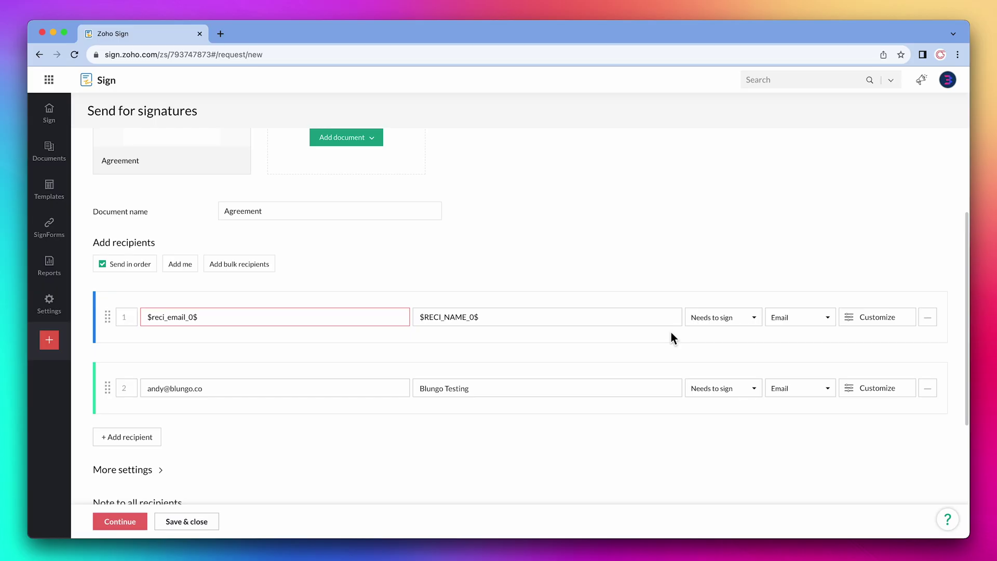
{"action": "triple_click", "coordinate": [575, 323]}
{"action": "type", "text": "Test"}
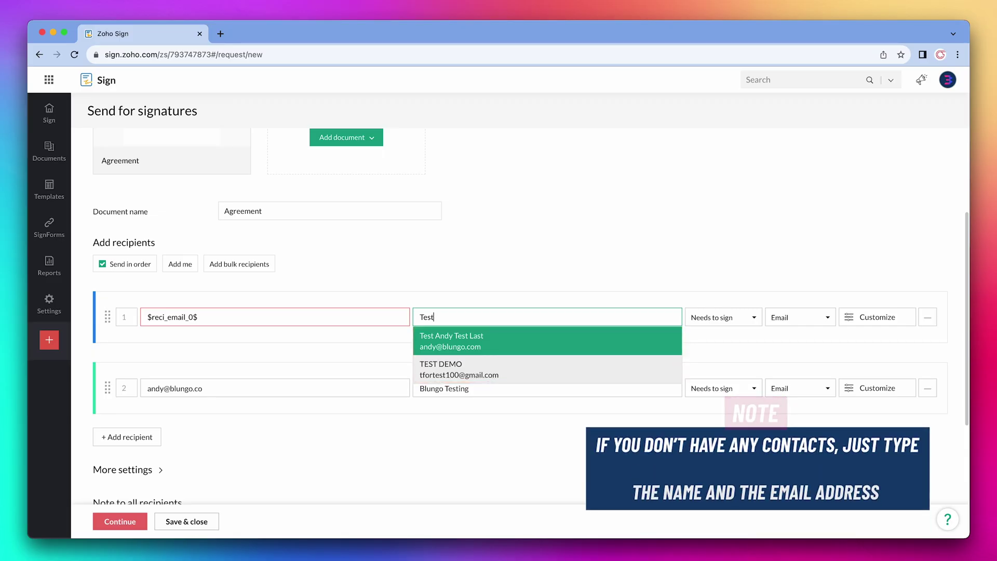
{"action": "left_click", "coordinate": [549, 339]}
{"action": "scroll", "coordinate": [549, 339], "scroll_direction": "down", "scroll_amount": 2}
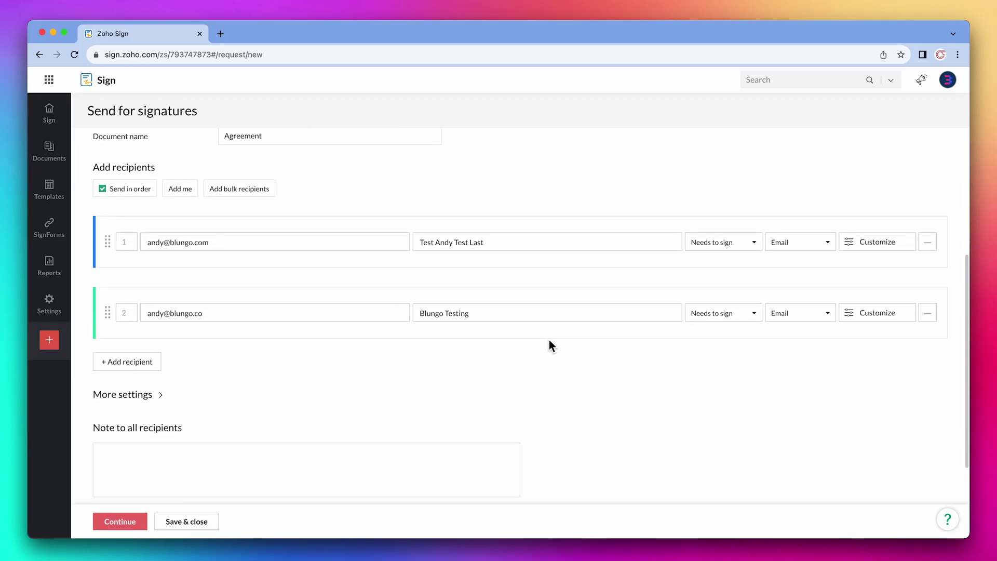
{"action": "left_click", "coordinate": [144, 520]}
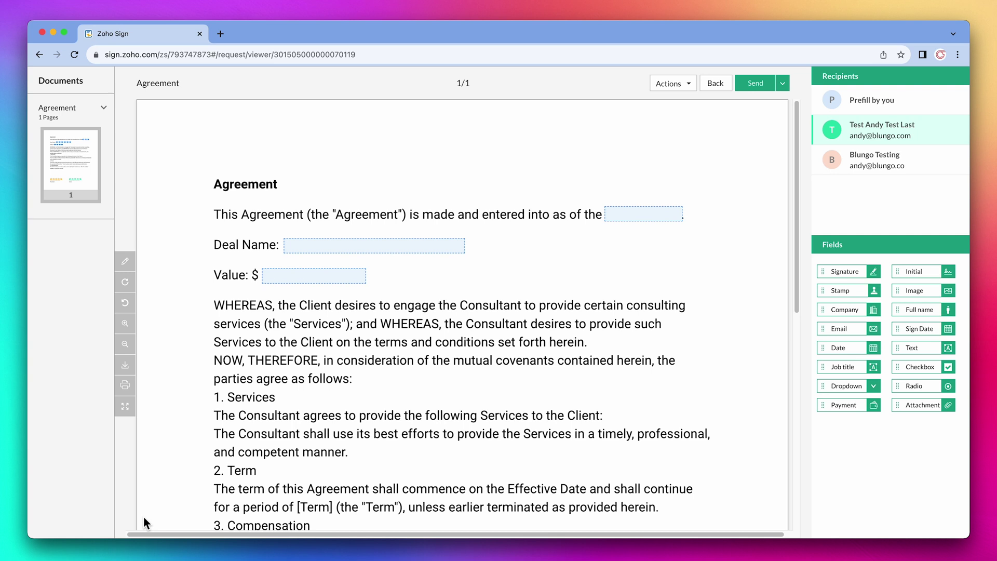
- Fill the prefill Date field in the agreement's opening sentence with 11/14/23
{"action": "left_click", "coordinate": [645, 219]}
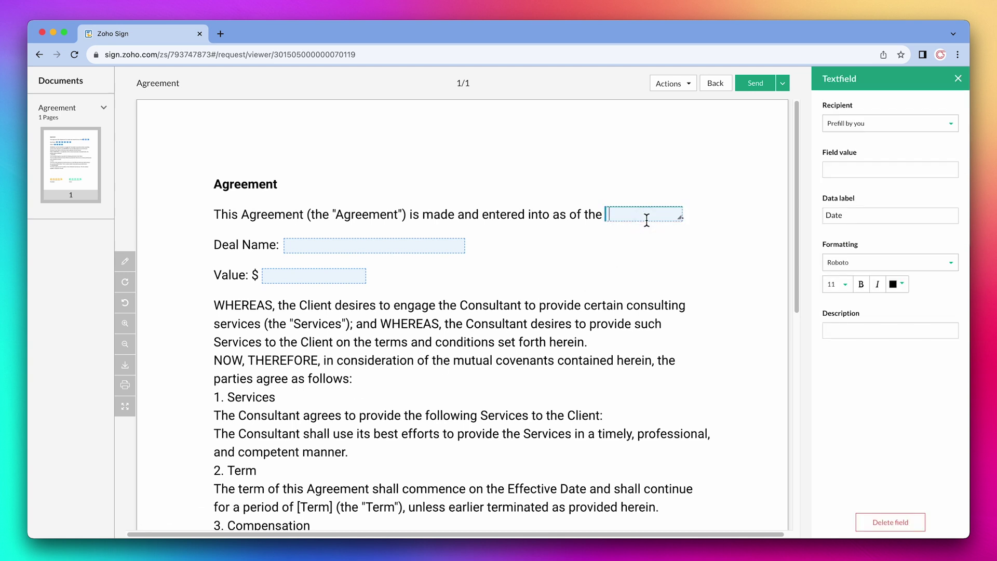
{"action": "left_click", "coordinate": [858, 171]}
{"action": "type", "text": "11"}
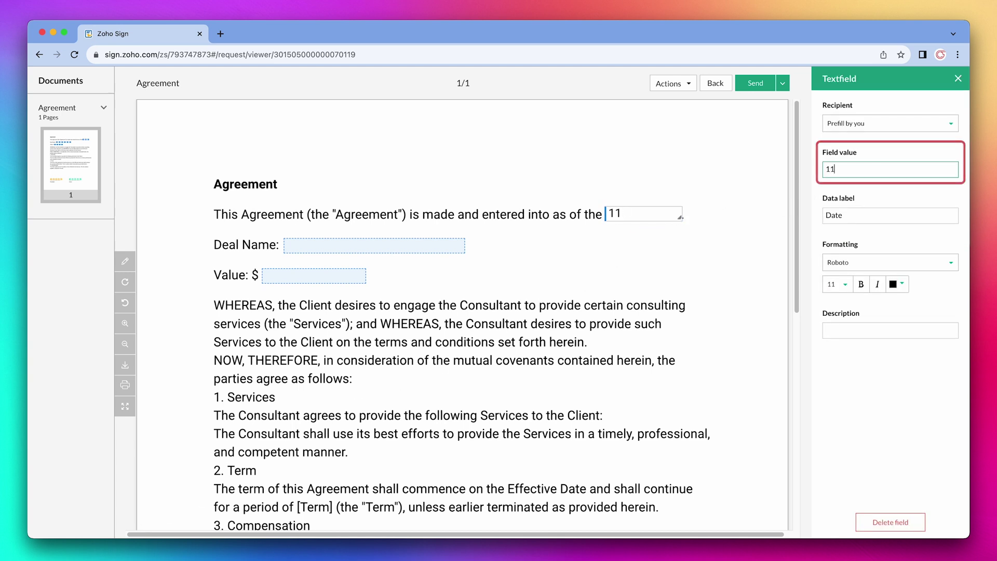
{"action": "type", "text": "/14/23"}
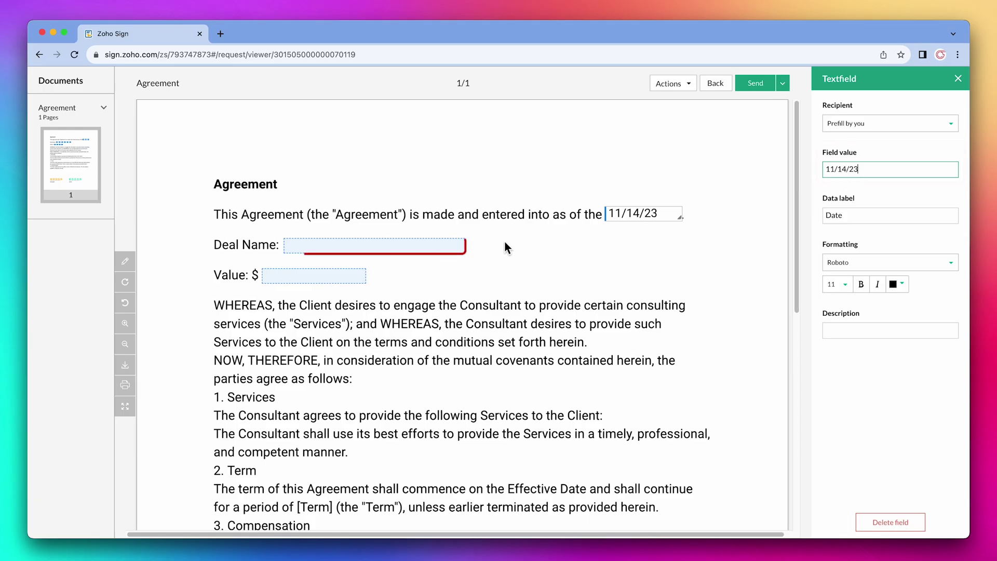
- Fill the prefill Deal Name field with Consultation and the Amount field after "Value: $" with 1000
{"action": "left_click", "coordinate": [462, 247]}
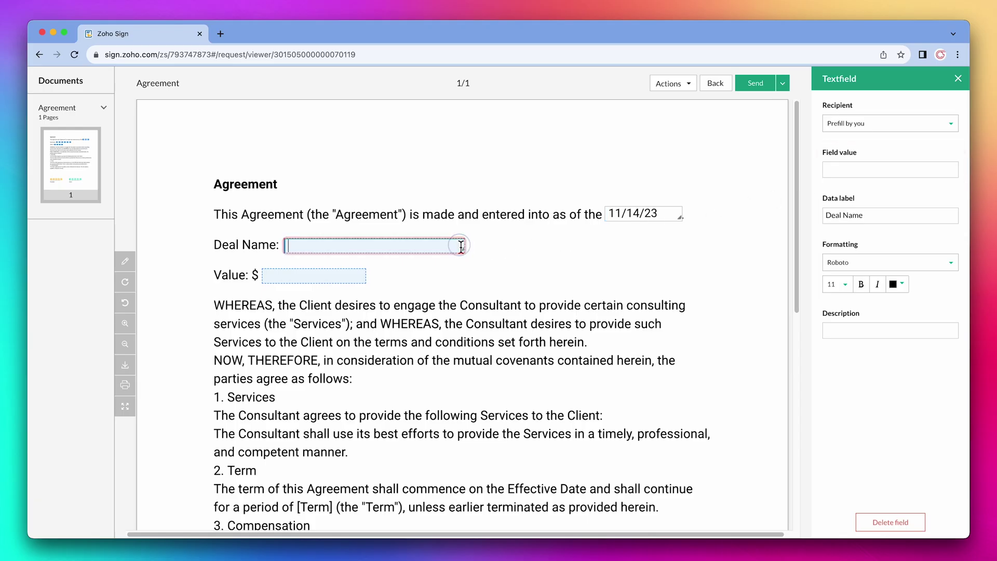
{"action": "left_click", "coordinate": [844, 172]}
{"action": "type", "text": "Consultation"}
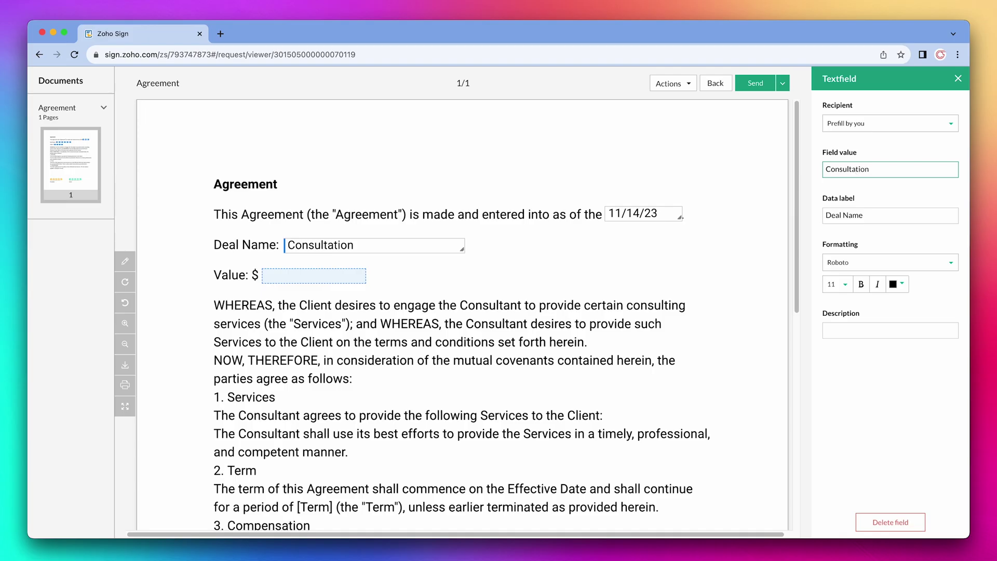
{"action": "left_click", "coordinate": [344, 275]}
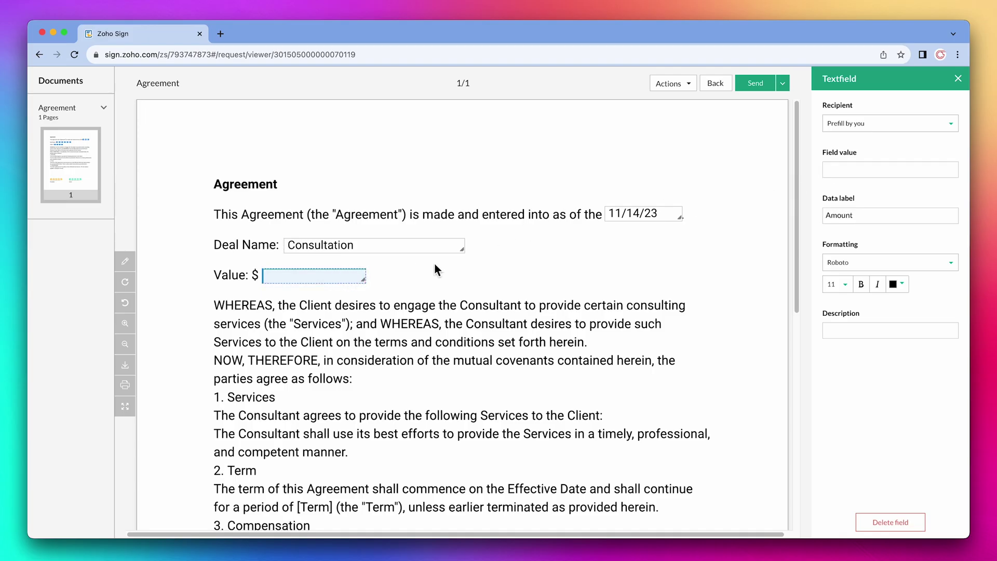
{"action": "left_click", "coordinate": [830, 169]}
{"action": "type", "text": "1000"}
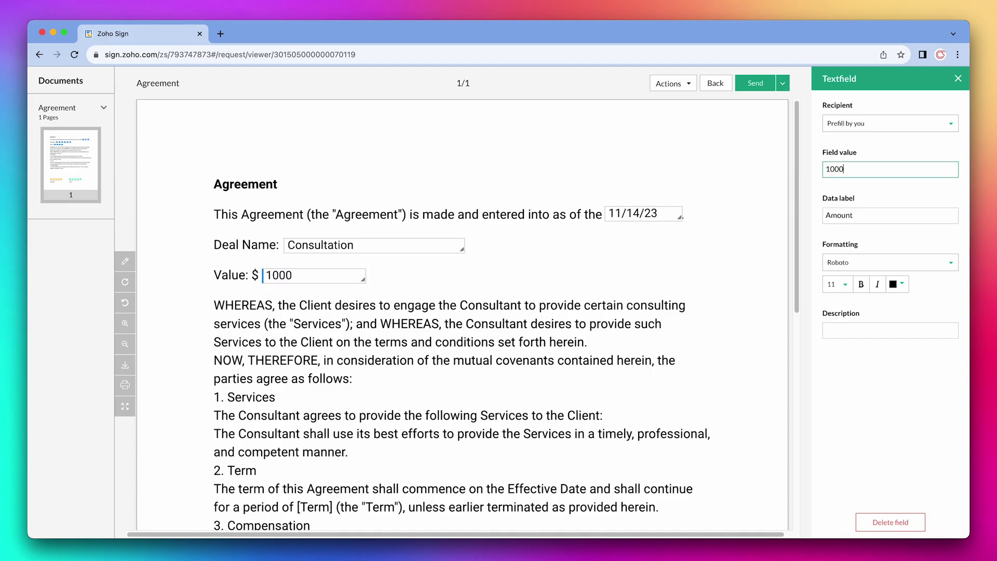
{"action": "left_click", "coordinate": [752, 231]}
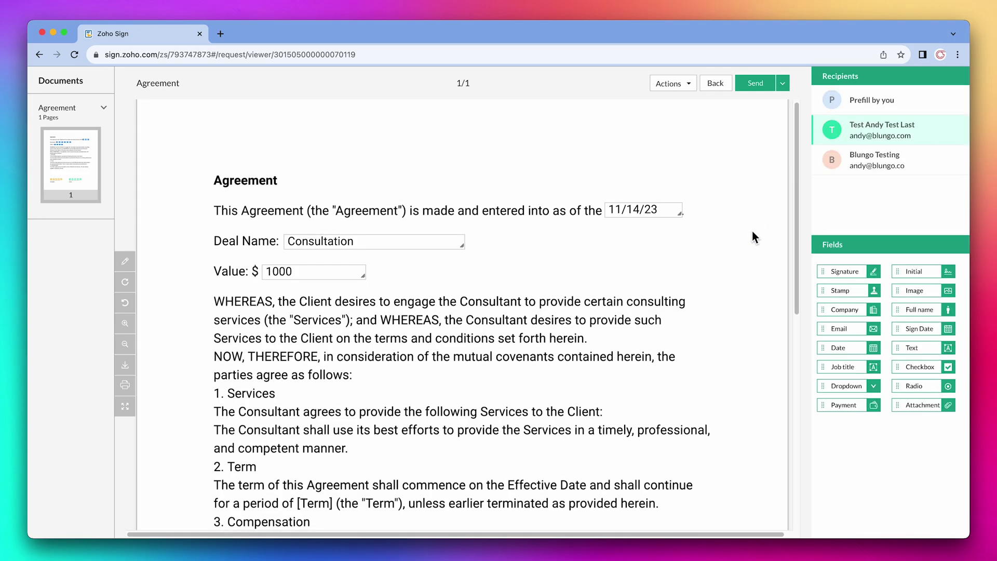
- Review the President and Client signature fields, send the agreement, and confirm the field details for each recipient
{"action": "scroll", "coordinate": [753, 234], "scroll_direction": "down", "scroll_amount": 2}
{"action": "scroll", "coordinate": [753, 232], "scroll_direction": "down", "scroll_amount": 3}
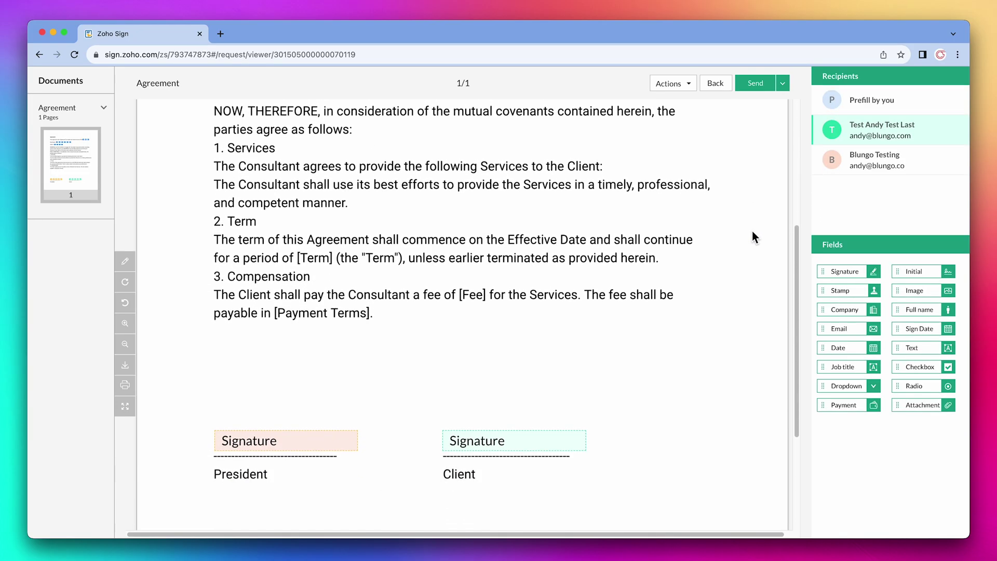
{"action": "left_click", "coordinate": [757, 84]}
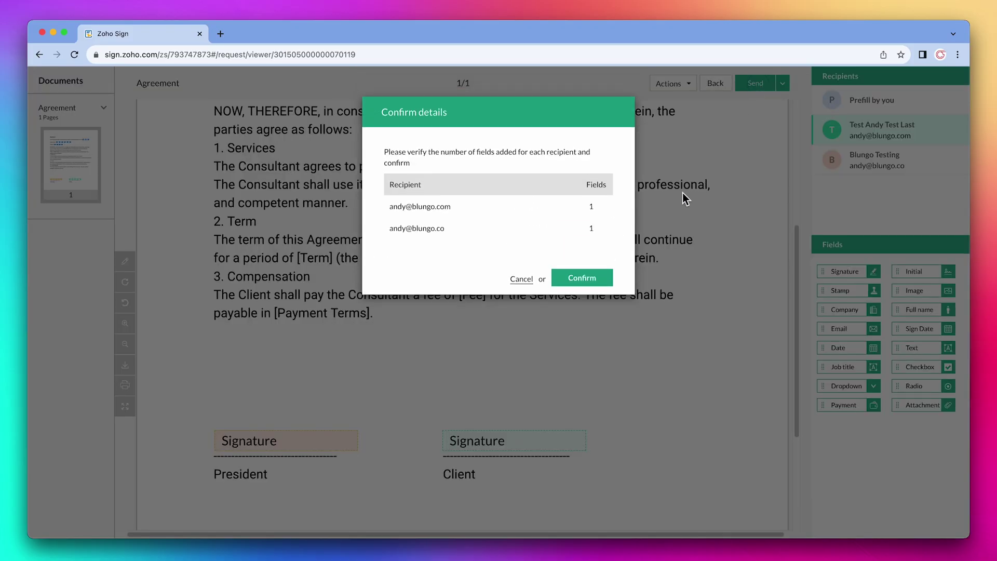
{"action": "left_click", "coordinate": [606, 276]}
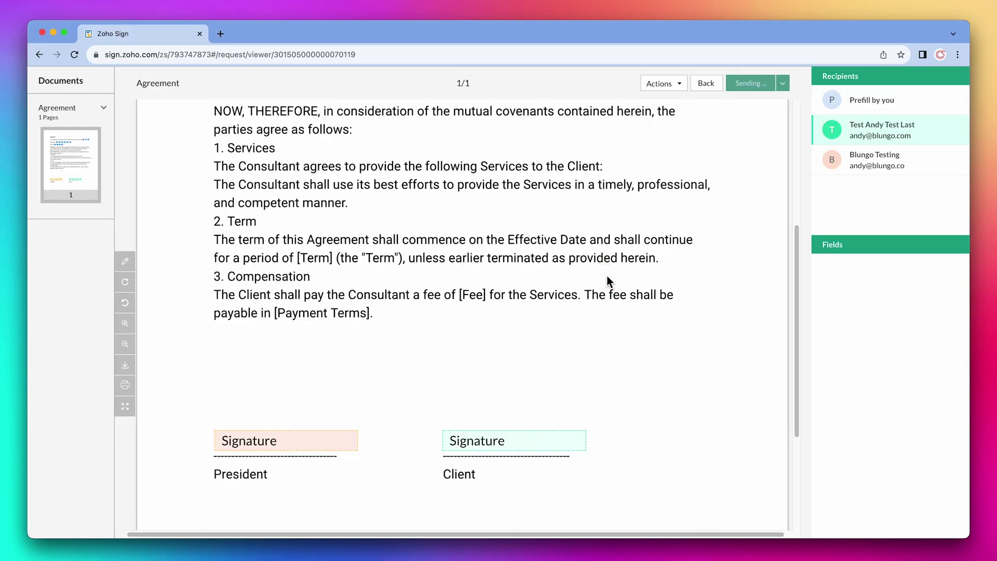